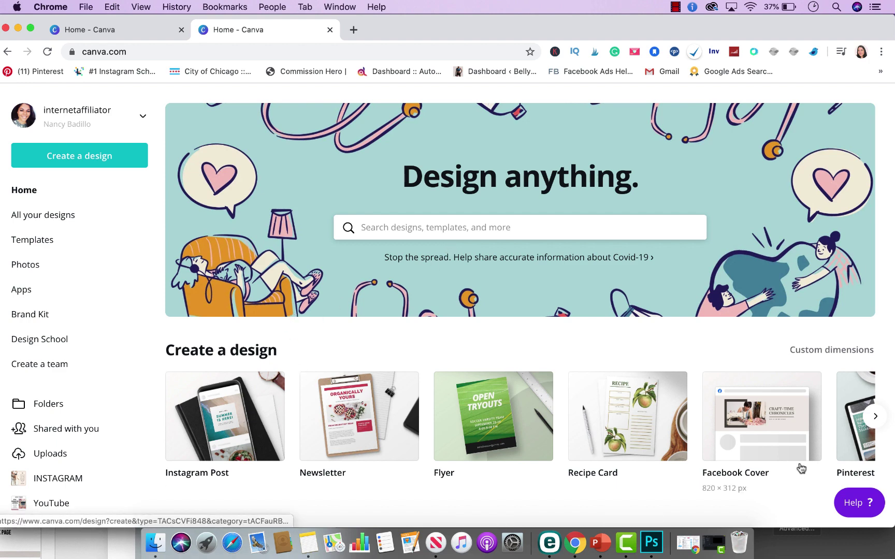
# Browse the Create a design carousel and open a new blank Instagram Post.
pyautogui.click(875, 415)
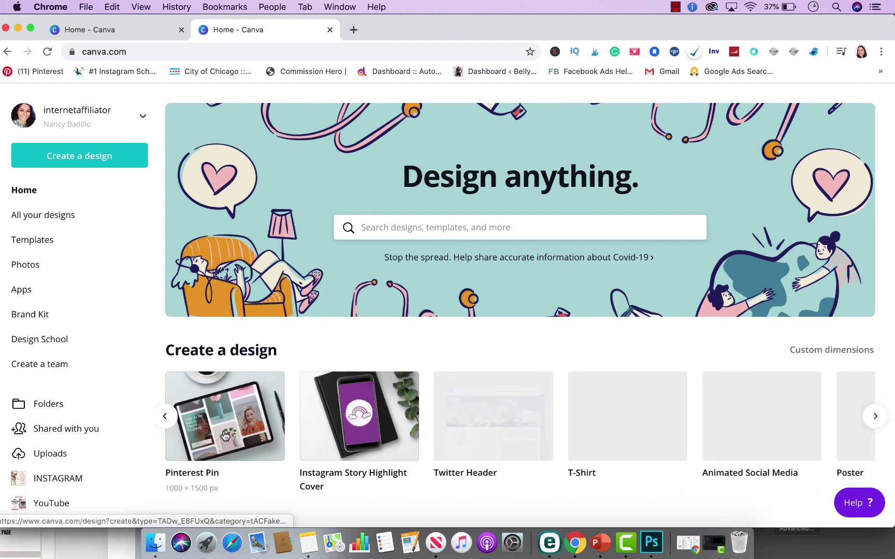
pyautogui.click(874, 417)
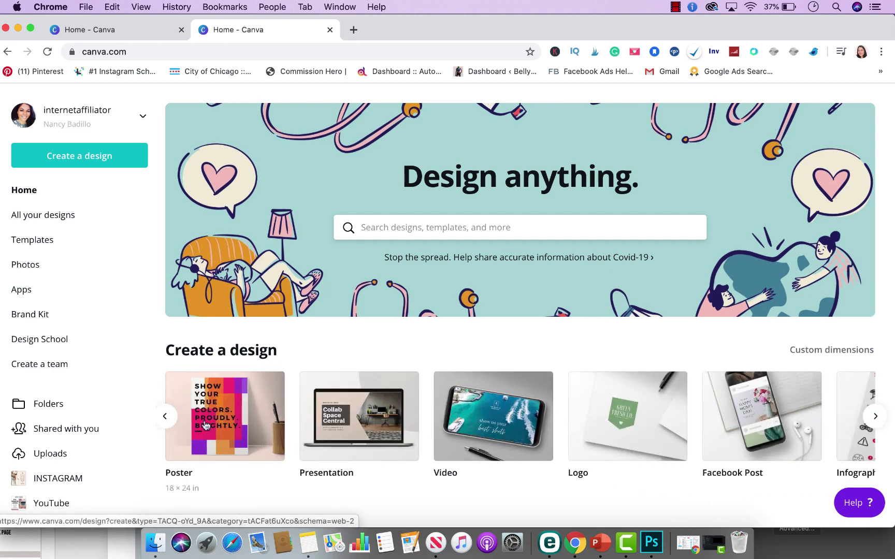
pyautogui.click(164, 416)
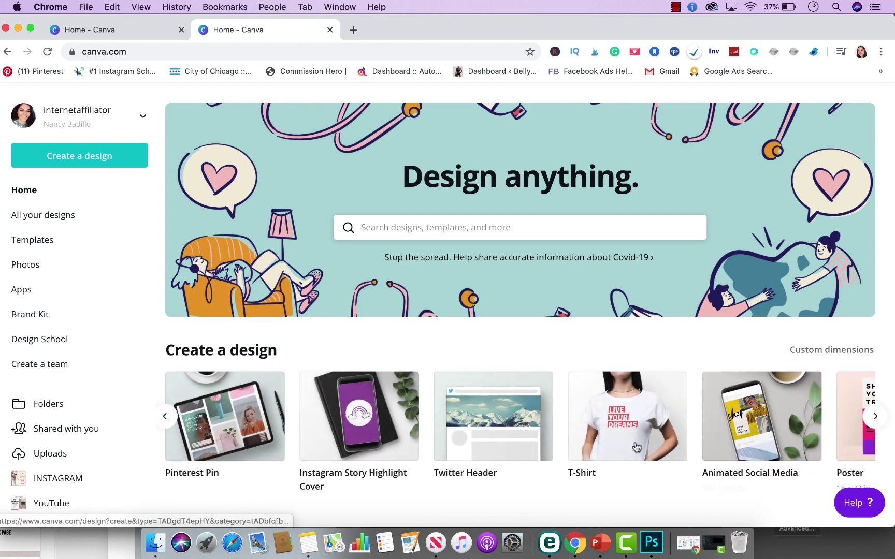
pyautogui.click(175, 417)
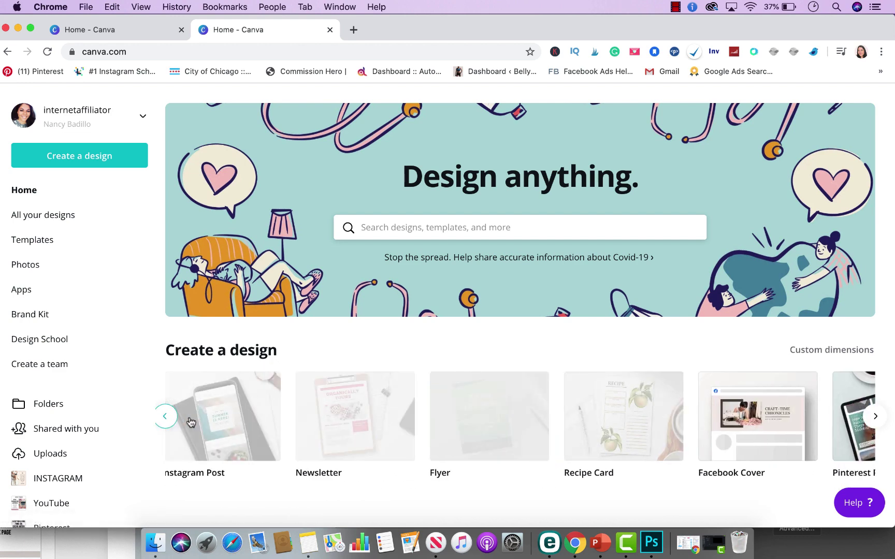
pyautogui.click(245, 430)
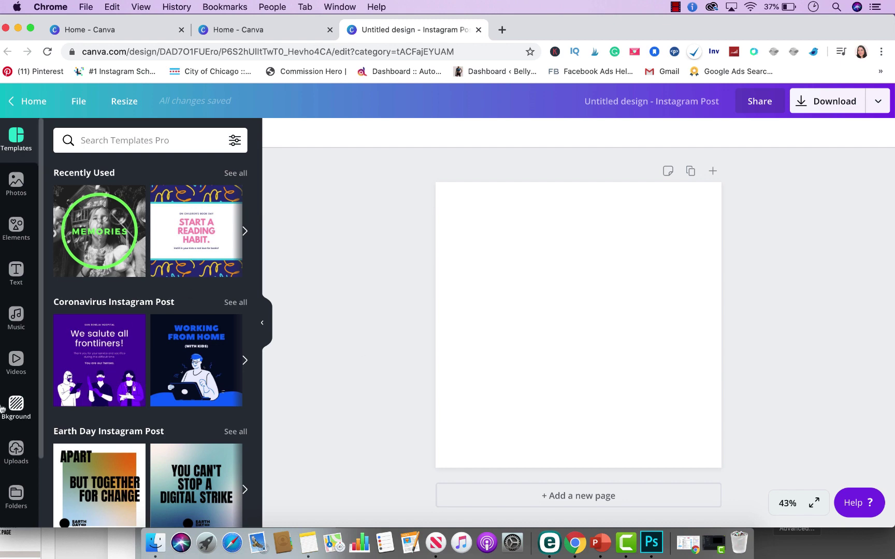
# Check Uploads, then list every frame in Elements, including device, photo, torn-edge and letter frames.
pyautogui.click(10, 453)
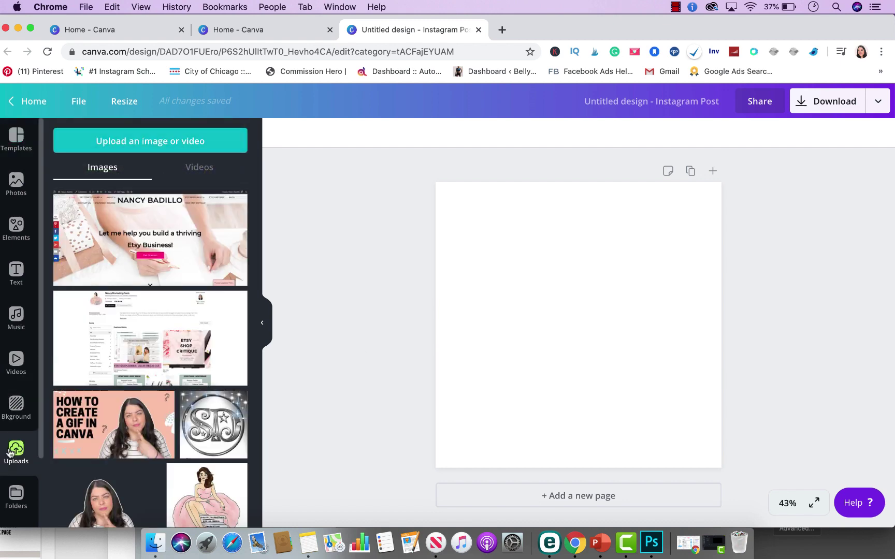
pyautogui.moveTo(221, 303)
pyautogui.click(17, 226)
pyautogui.scroll(-2, 108, 386)
pyautogui.scroll(-5, 109, 386)
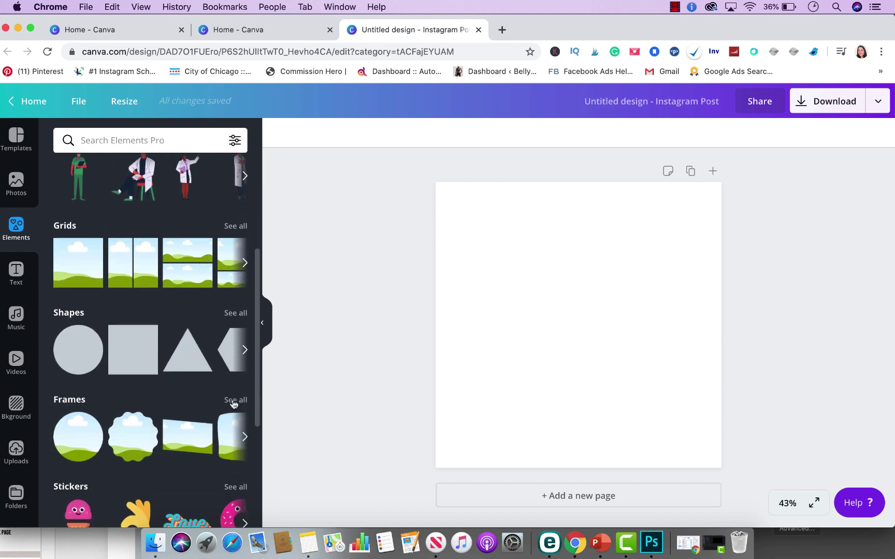
pyautogui.click(244, 403)
pyautogui.scroll(-15, 197, 419)
pyautogui.scroll(-10, 198, 418)
pyautogui.scroll(20, 139, 261)
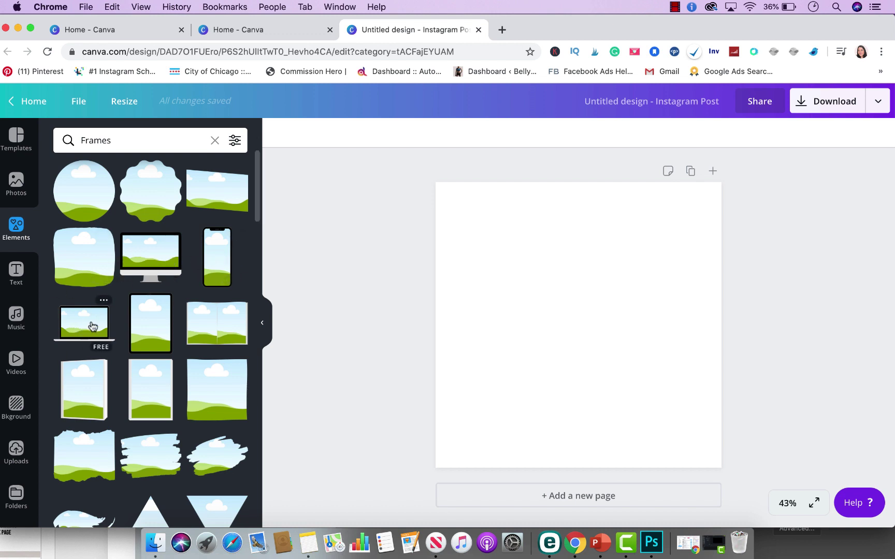
# Add the desktop monitor frame, enlarge it to about 776 × 623 and centre it horizontally.
pyautogui.click(145, 257)
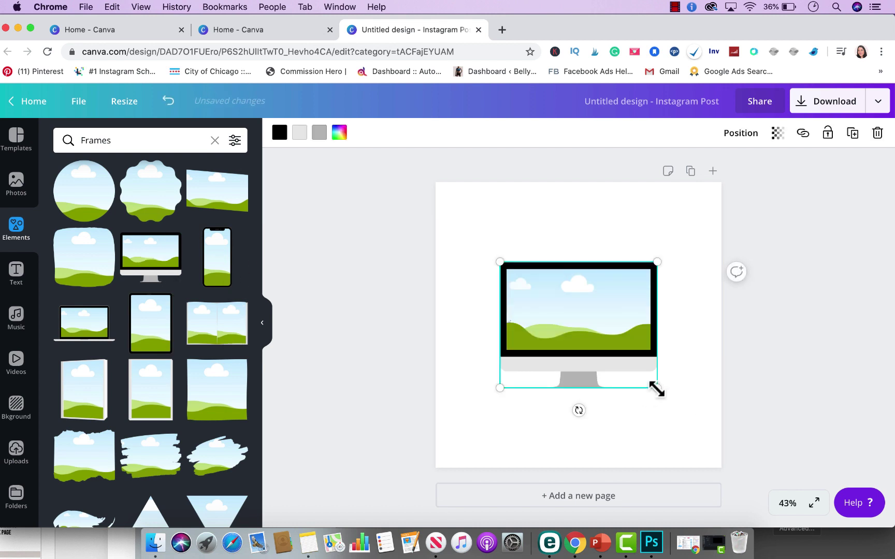
pyautogui.moveTo(656, 388); pyautogui.dragTo(703, 430)
pyautogui.moveTo(653, 349); pyautogui.dragTo(612, 333)
pyautogui.click(832, 257)
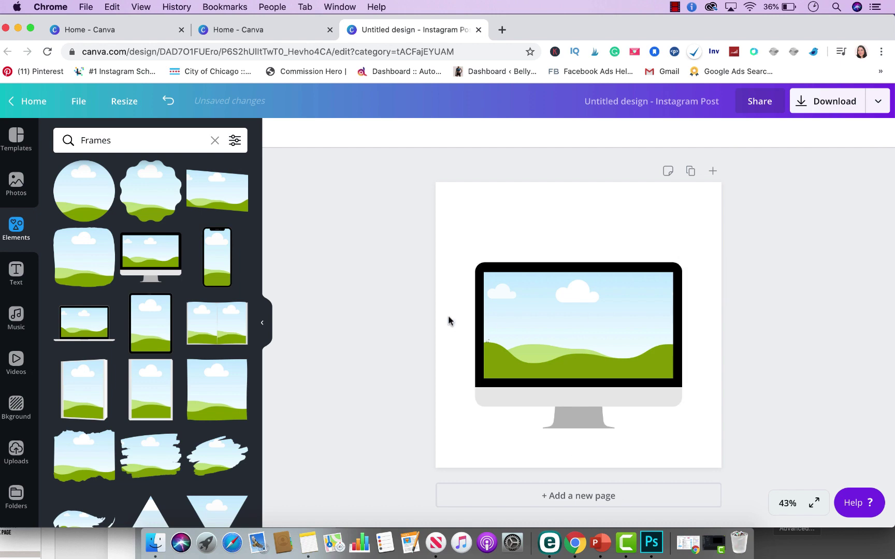
# Drag the uploaded Etsy shop screenshot into the monitor frame's screen.
pyautogui.click(10, 454)
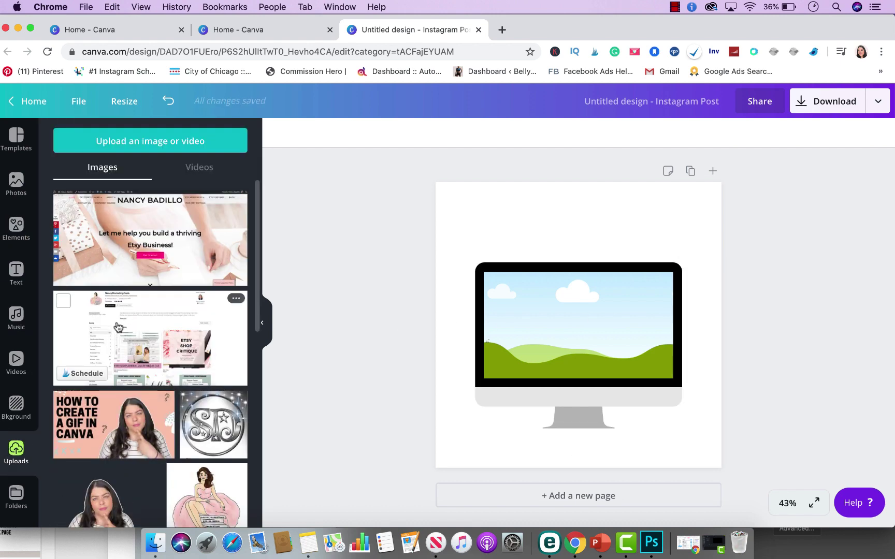
pyautogui.moveTo(118, 328); pyautogui.dragTo(595, 321)
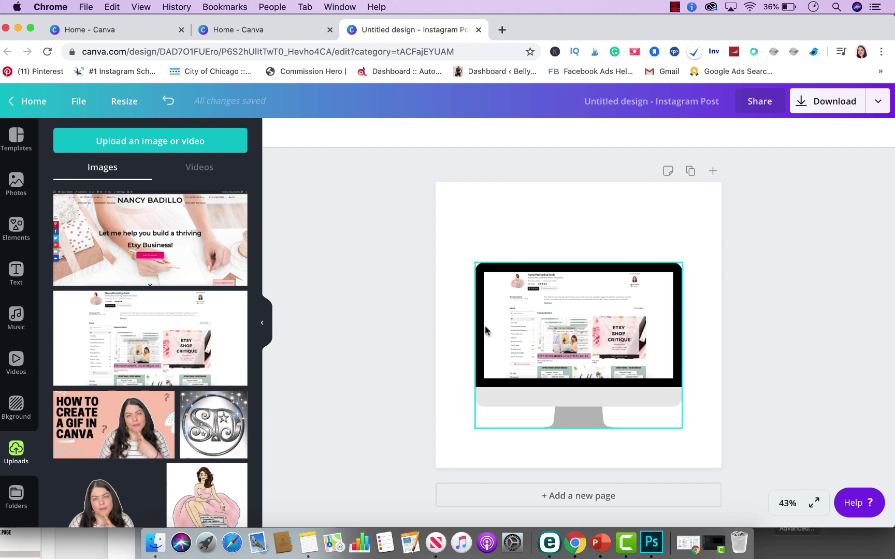
pyautogui.click(16, 272)
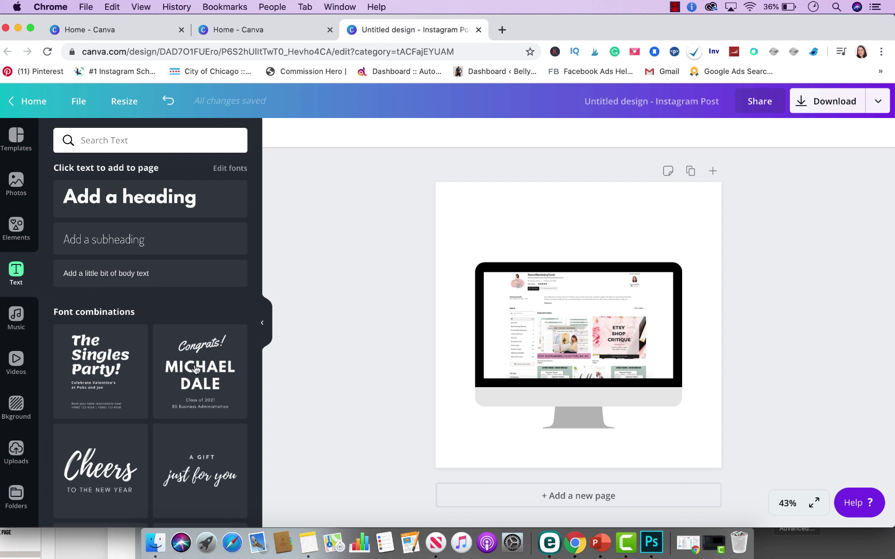
# Add the Cheers script text combo, retype the heading as 'Shop Now!' and move it top left.
pyautogui.moveTo(527, 406); pyautogui.dragTo(545, 224)
pyautogui.click(546, 245)
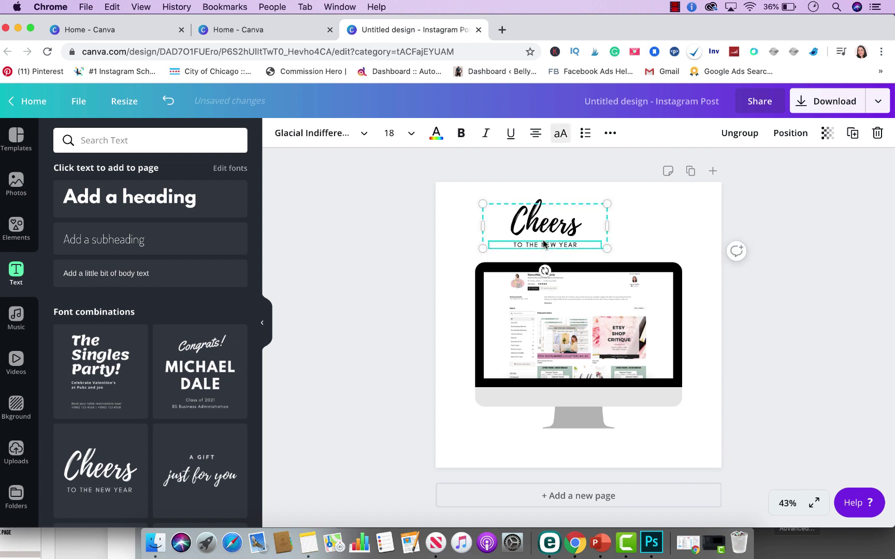
pyautogui.click(546, 223)
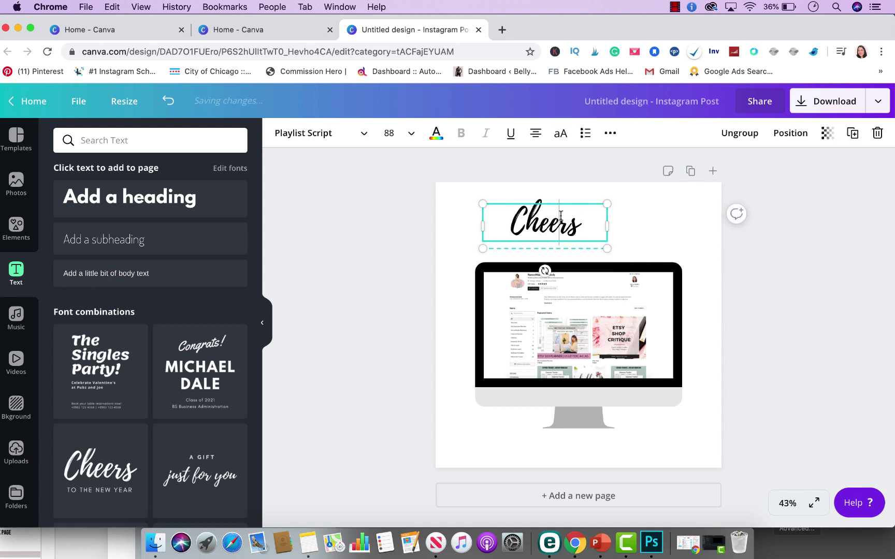
pyautogui.doubleClick(545, 223)
pyautogui.write('Shop Now!')
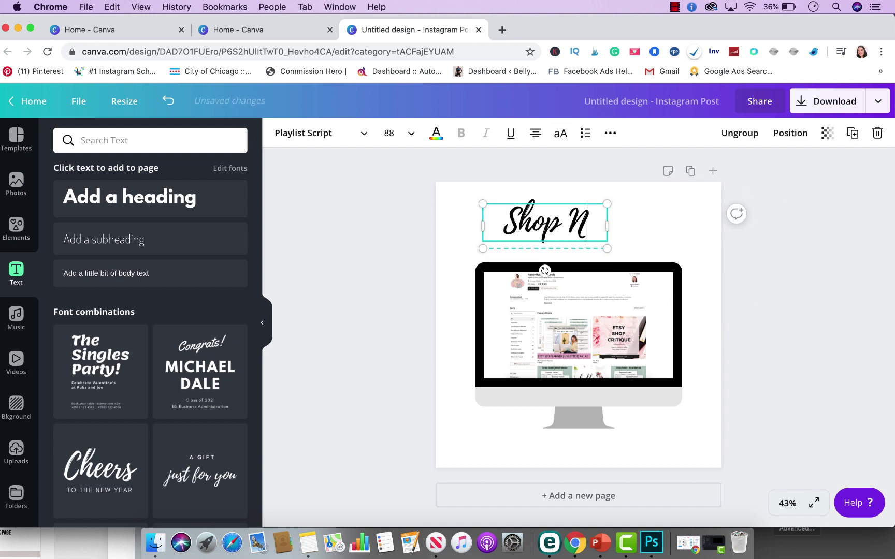
pyautogui.click(824, 226)
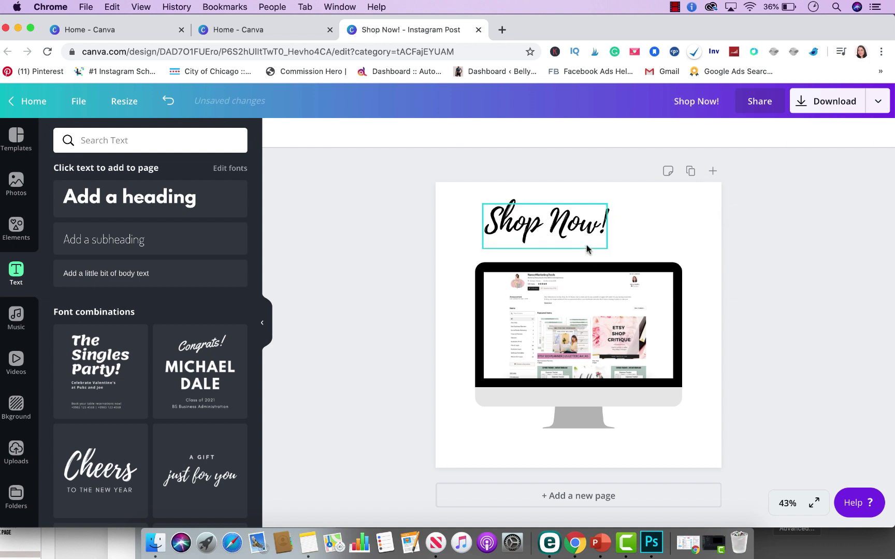
pyautogui.moveTo(590, 227); pyautogui.dragTo(562, 232)
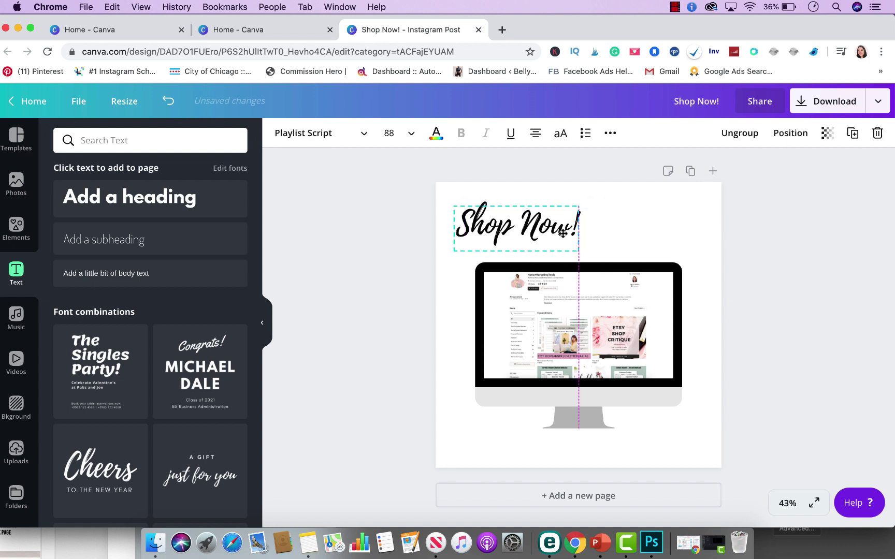
pyautogui.click(339, 293)
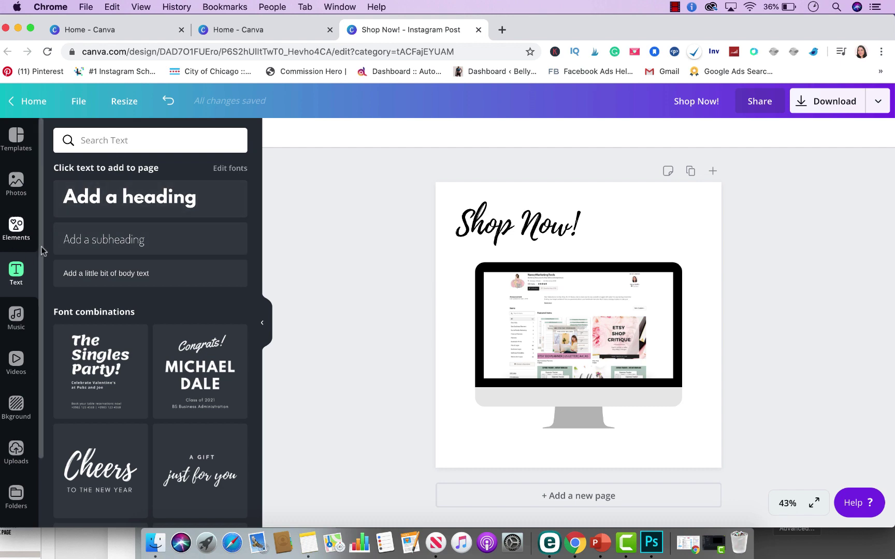
# Search Elements for 'arrow' and add the scribbled arrow graphic to the post.
pyautogui.click(16, 230)
pyautogui.doubleClick(96, 141)
pyautogui.write('arrow')
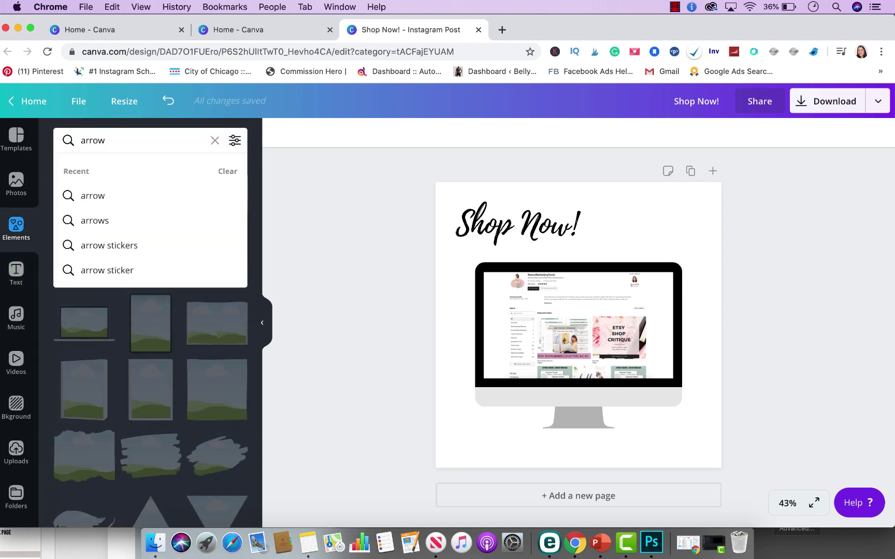
pyautogui.press('Return')
pyautogui.scroll(-5, 140, 412)
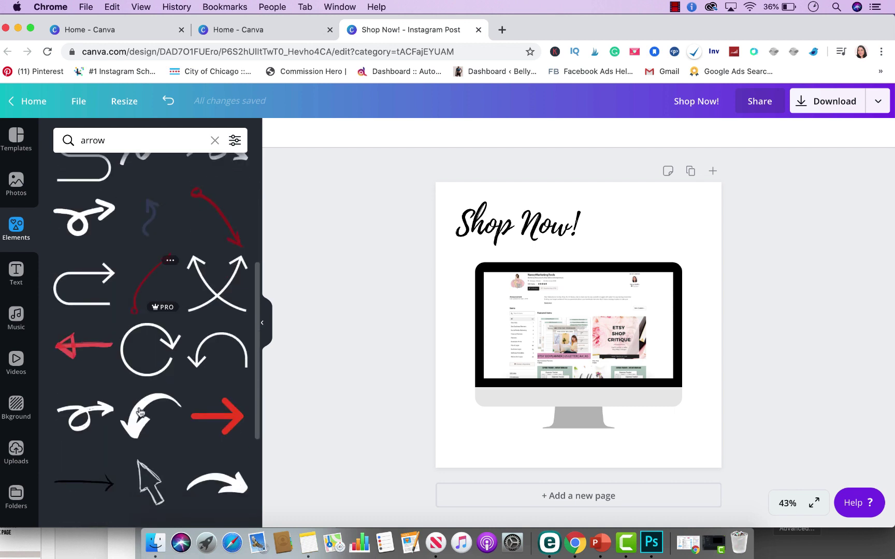
pyautogui.scroll(-4, 139, 412)
pyautogui.click(624, 329)
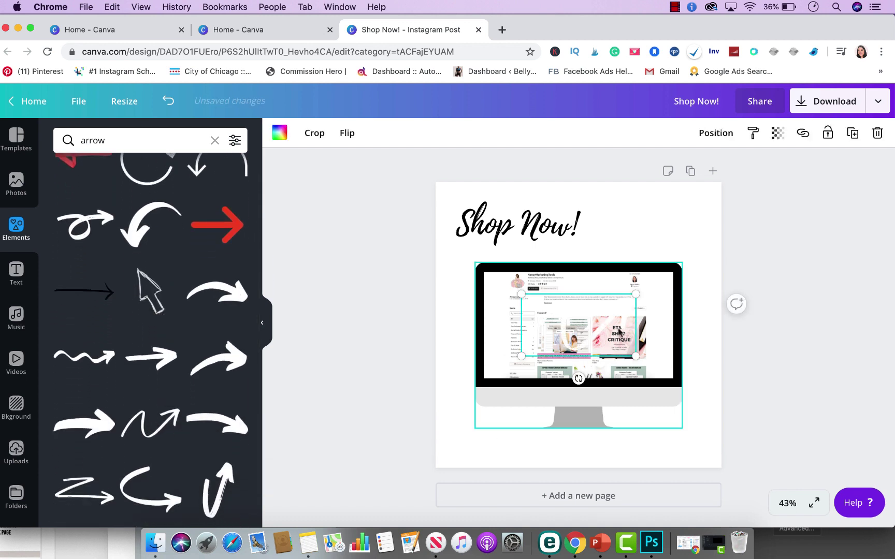
# Move the arrow below the monitor at the bottom left and colour it black.
pyautogui.moveTo(604, 336); pyautogui.dragTo(547, 435)
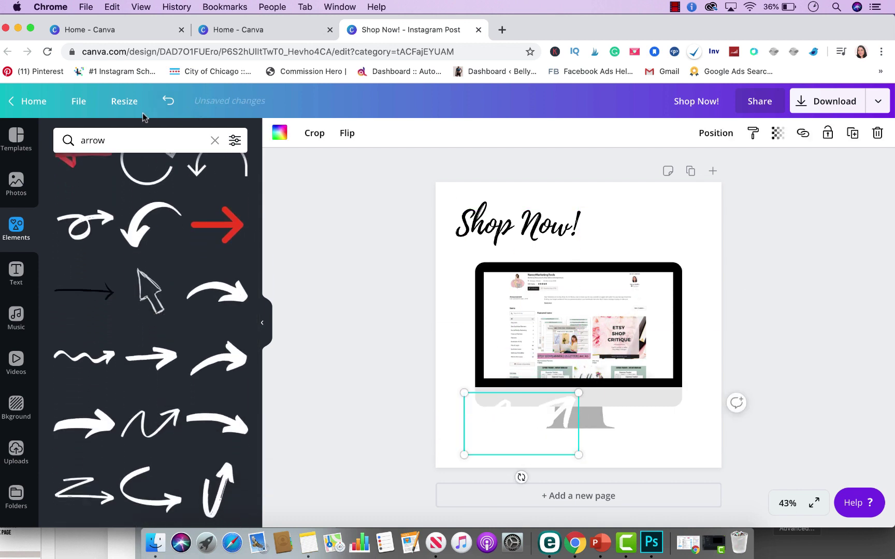
pyautogui.click(280, 133)
pyautogui.click(67, 253)
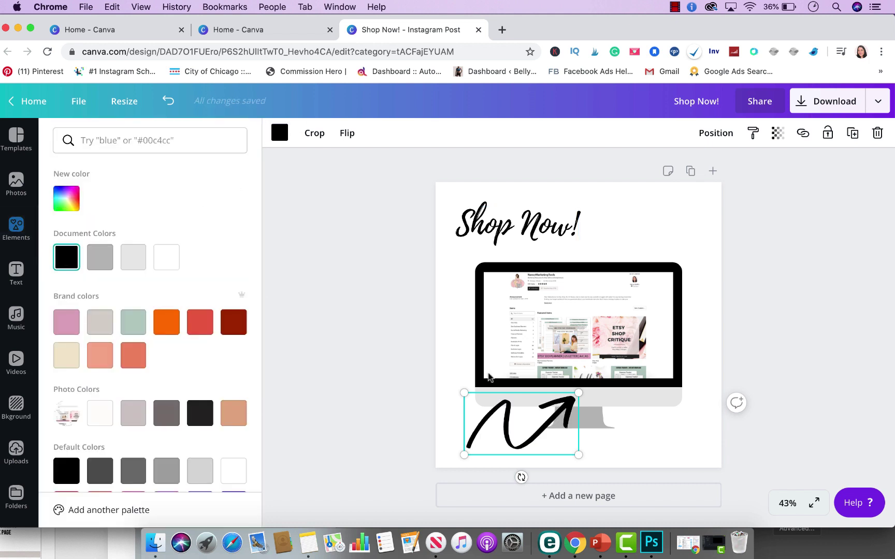
pyautogui.click(405, 378)
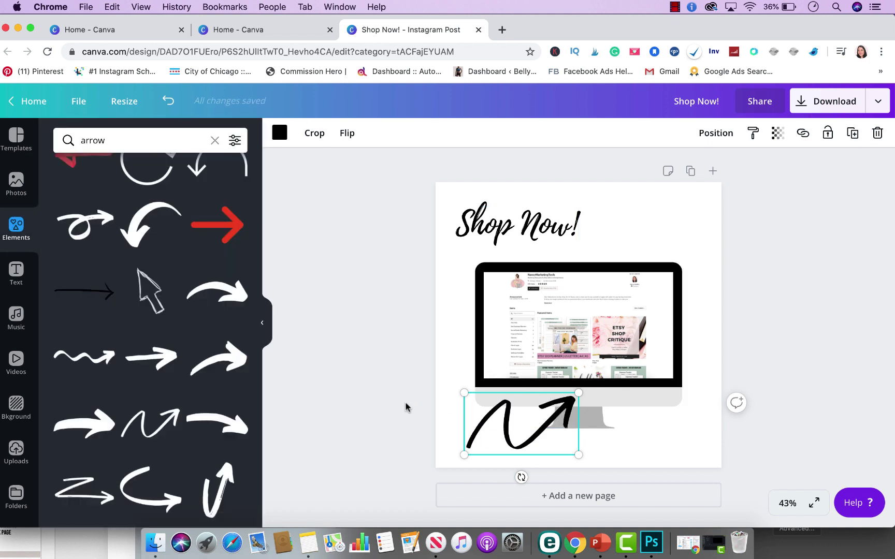
pyautogui.click(401, 399)
# Search Elements for 'shop' and add the hanging 'open' sign graphic.
pyautogui.click(134, 141)
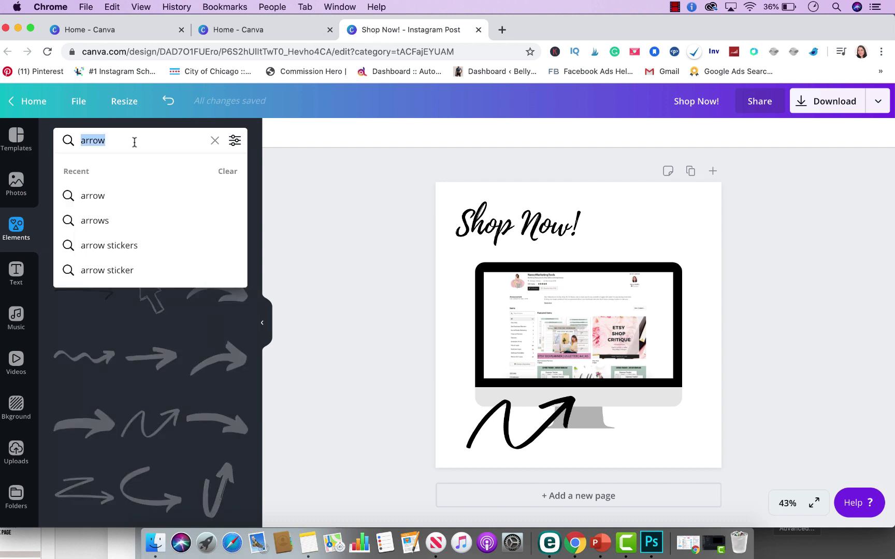
pyautogui.press('BackSpace')
pyautogui.write('shop')
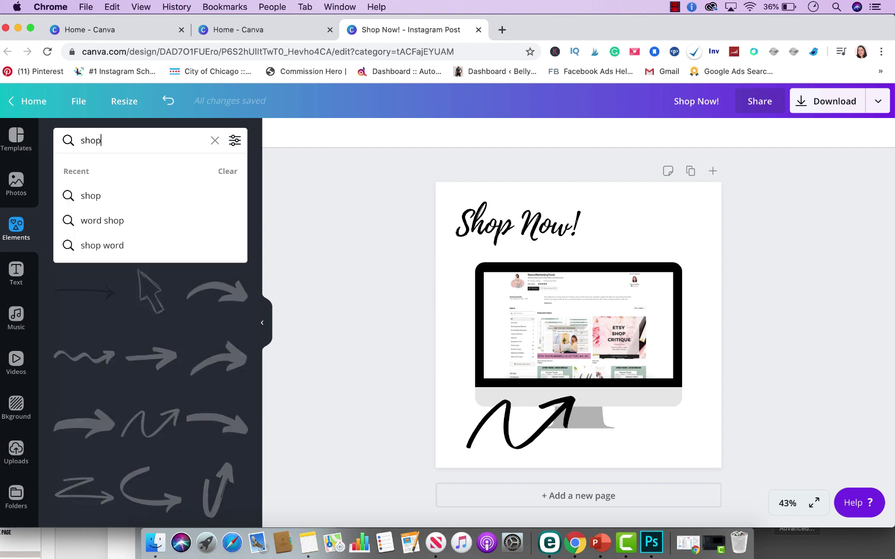
pyautogui.press('Return')
pyautogui.scroll(-4, 151, 282)
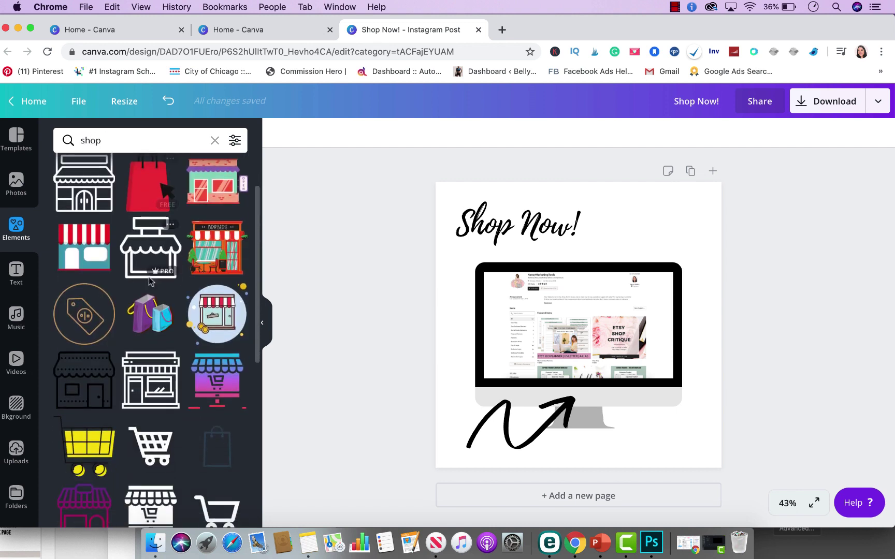
pyautogui.scroll(-6, 150, 282)
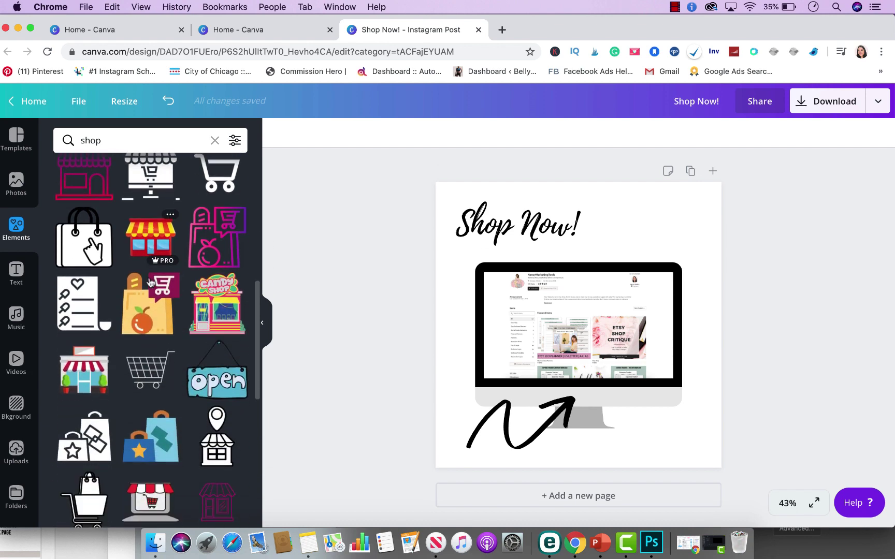
pyautogui.scroll(10, 150, 283)
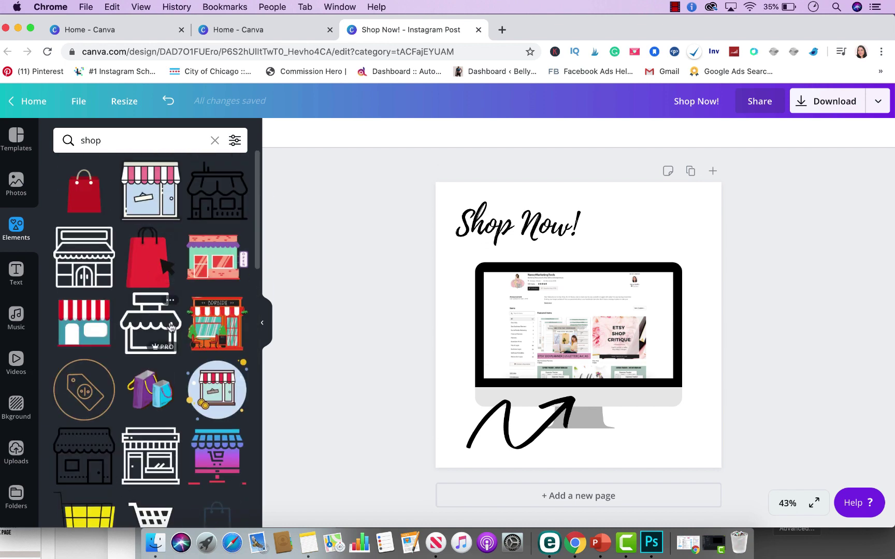
pyautogui.scroll(-10, 149, 283)
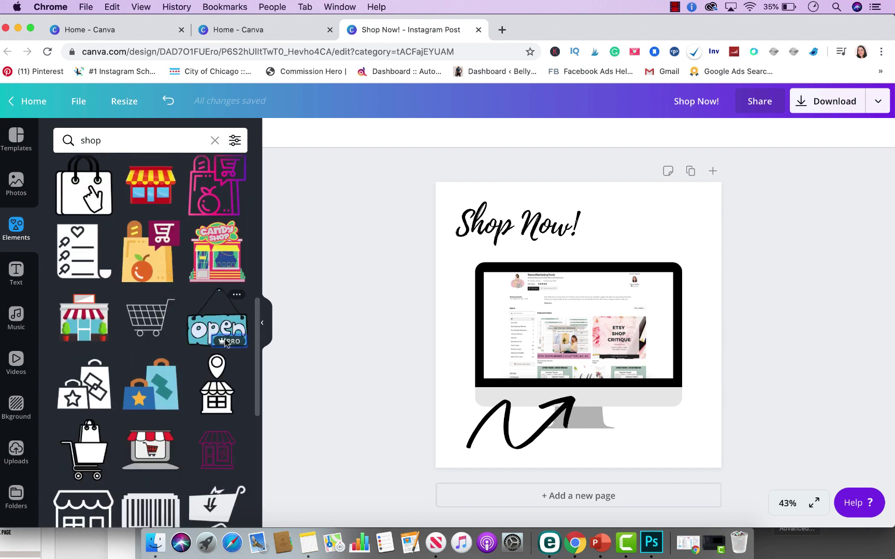
pyautogui.click(220, 329)
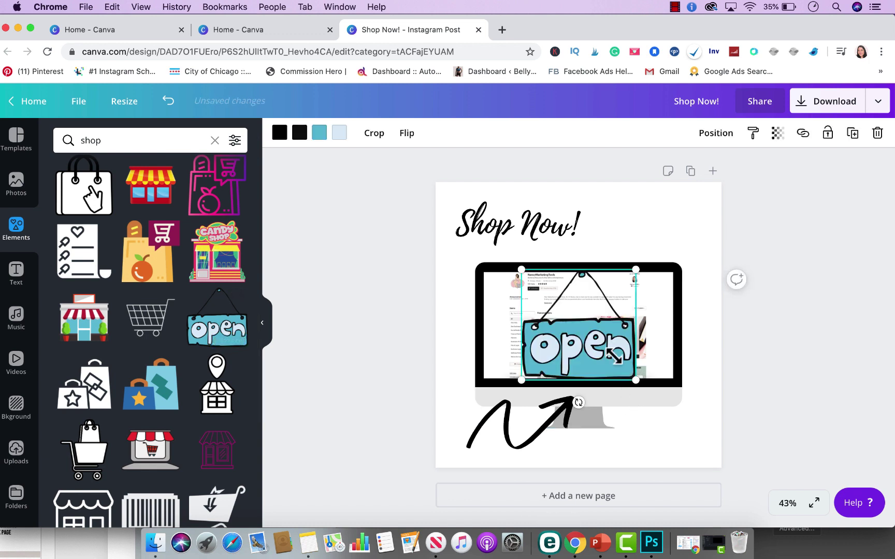
# Shrink the 'open' sign, place it at the bottom right, and recolour its blue pink.
pyautogui.moveTo(640, 384); pyautogui.dragTo(670, 429)
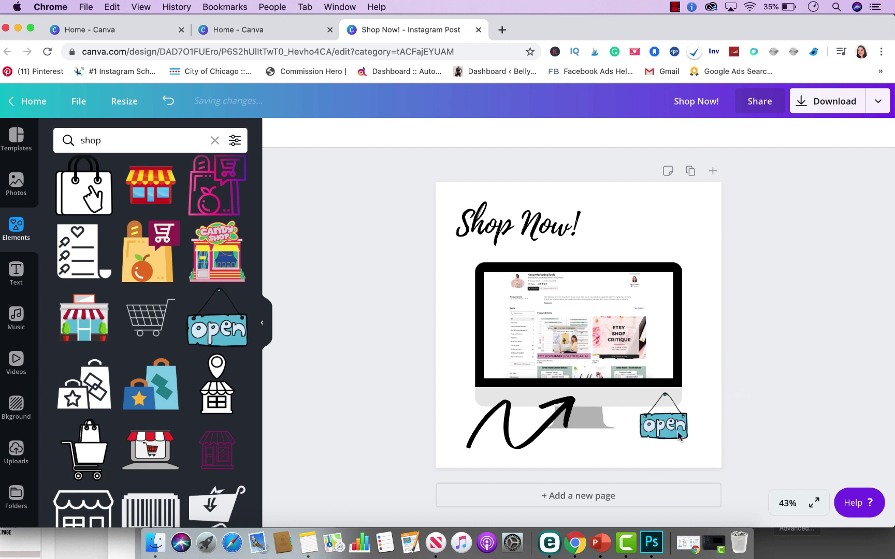
pyautogui.click(319, 133)
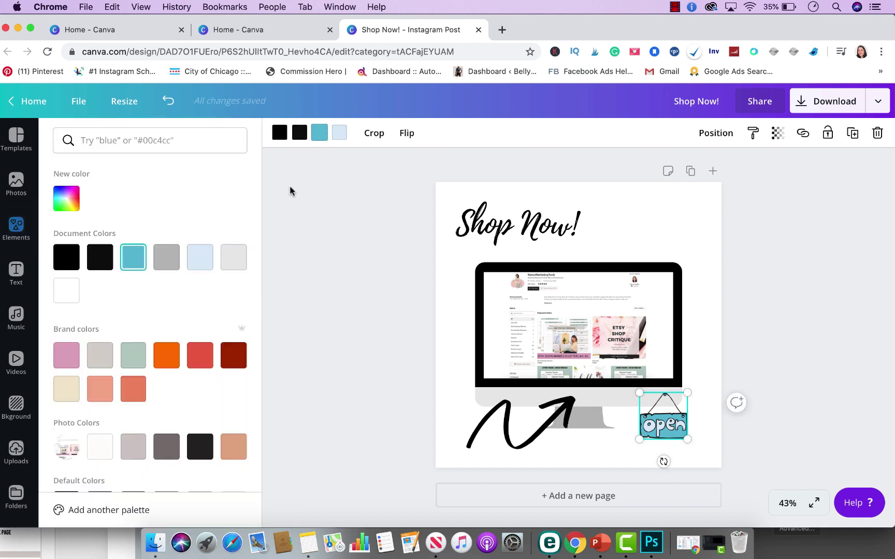
pyautogui.click(73, 364)
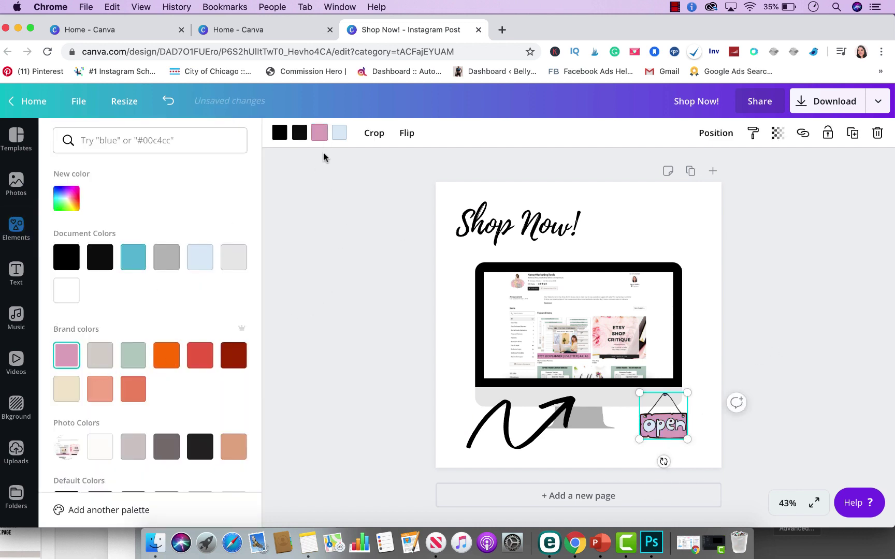
pyautogui.click(821, 283)
pyautogui.click(814, 277)
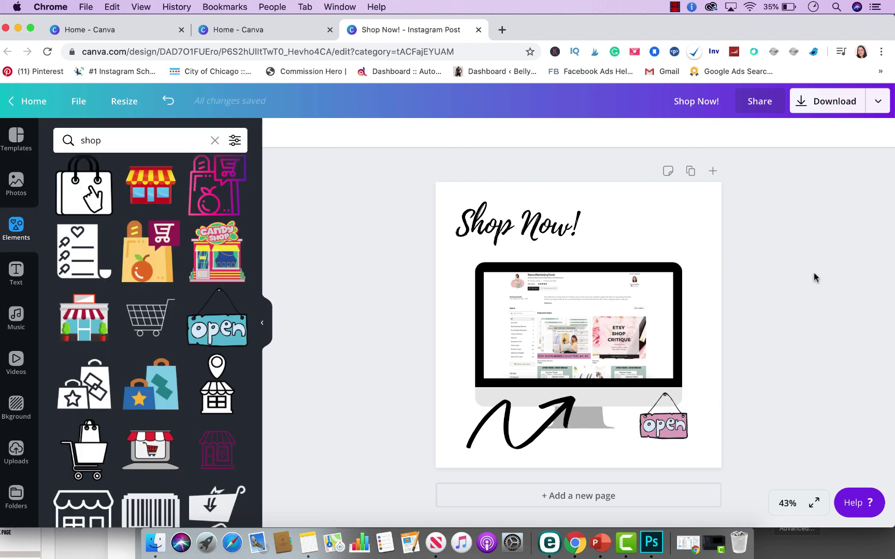